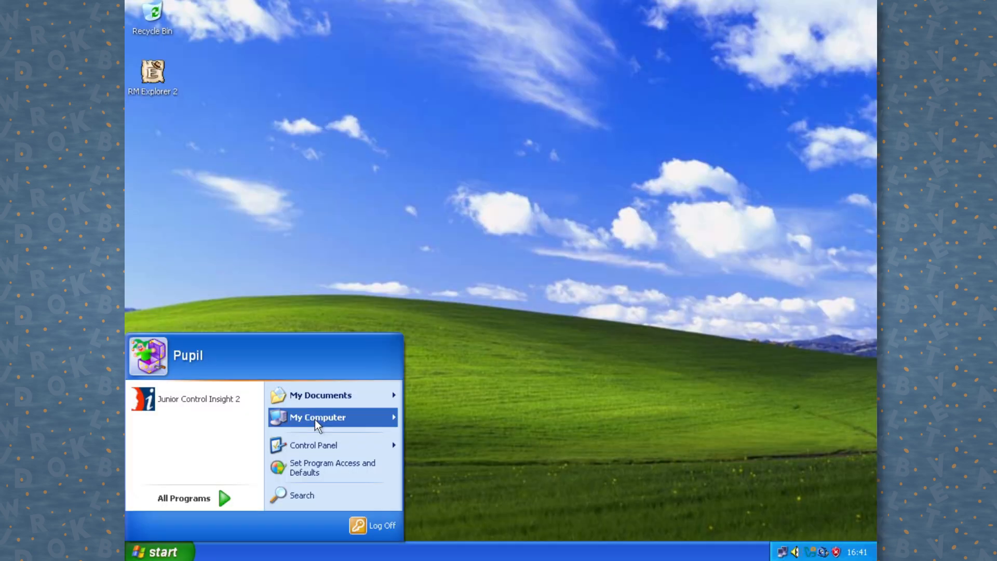
Step: Open Local Work (C:) and browse Program Files folders such as Manuals for Early Years and Google
mouse_move(316, 420)
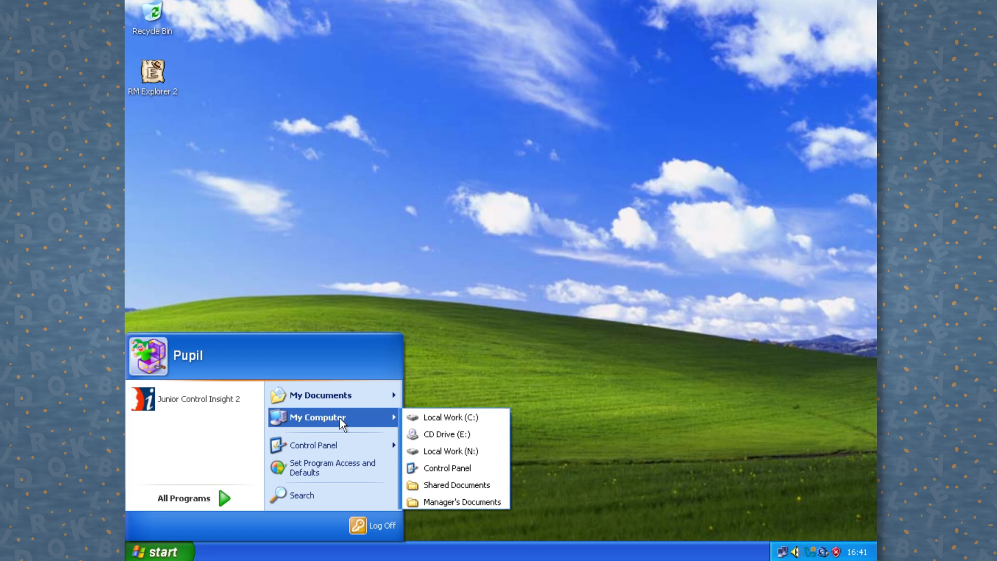
left_click(424, 418)
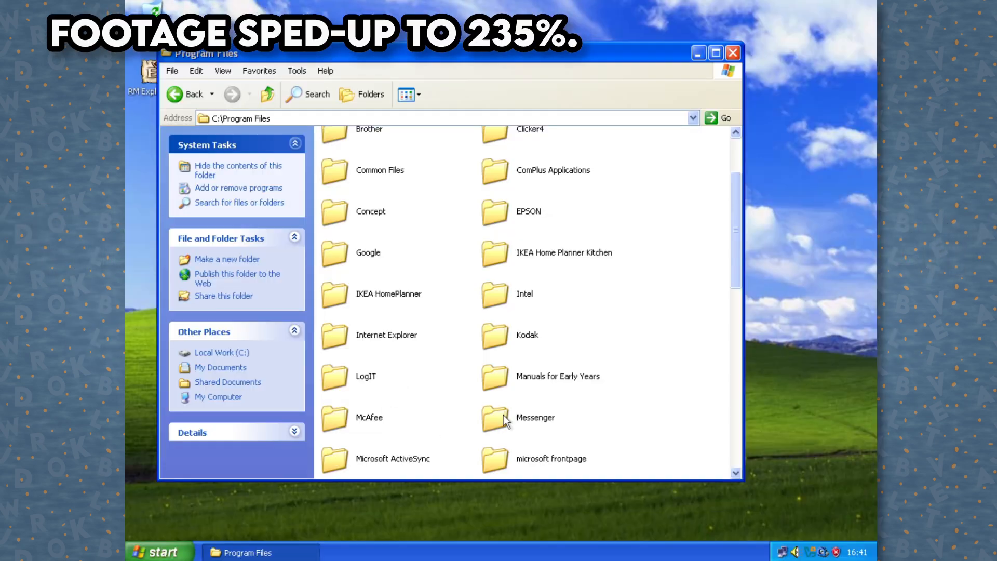
double_click(495, 376)
double_click(333, 149)
double_click(340, 147)
key("alt+Left")
key("alt+Left")
key("alt+Left")
double_click(367, 326)
key("alt+Left")
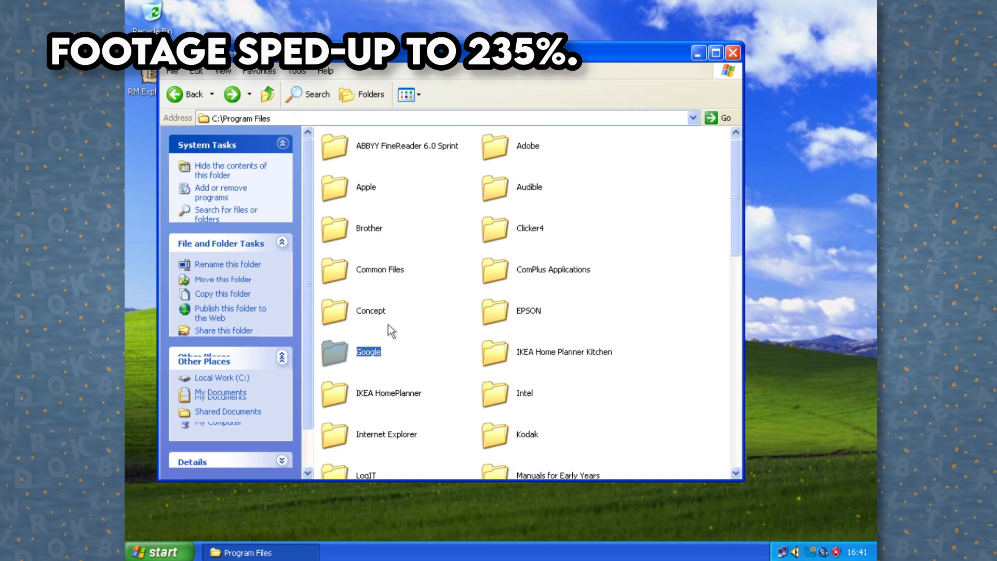
Step: Look inside the Audible folder and its Admin subfolder in Program Files
scroll(535, 270, "down", 2)
scroll(527, 208, "up", 2)
double_click(526, 187)
double_click(334, 147)
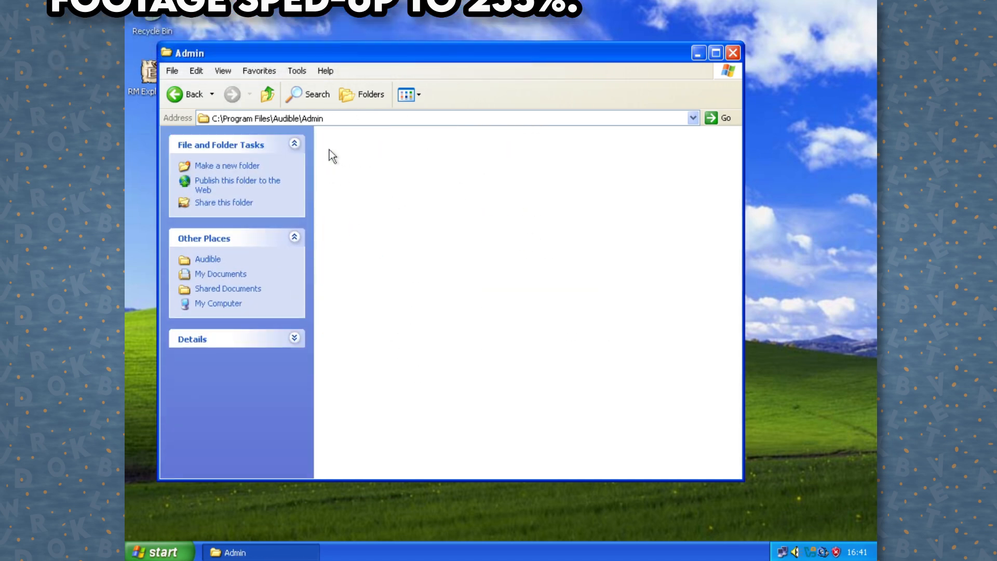
key("alt+Left")
Step: Back at the C: drive root, delete the RM and RMDRV folders
key("alt+Left")
scroll(525, 379, "down", 4)
key("alt+Left")
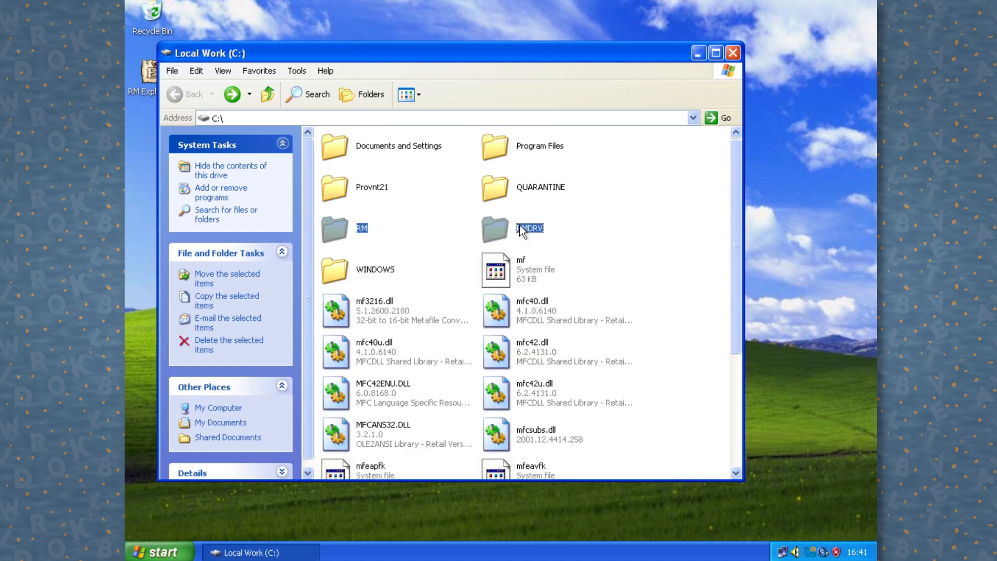
key("Delete")
left_click(528, 302)
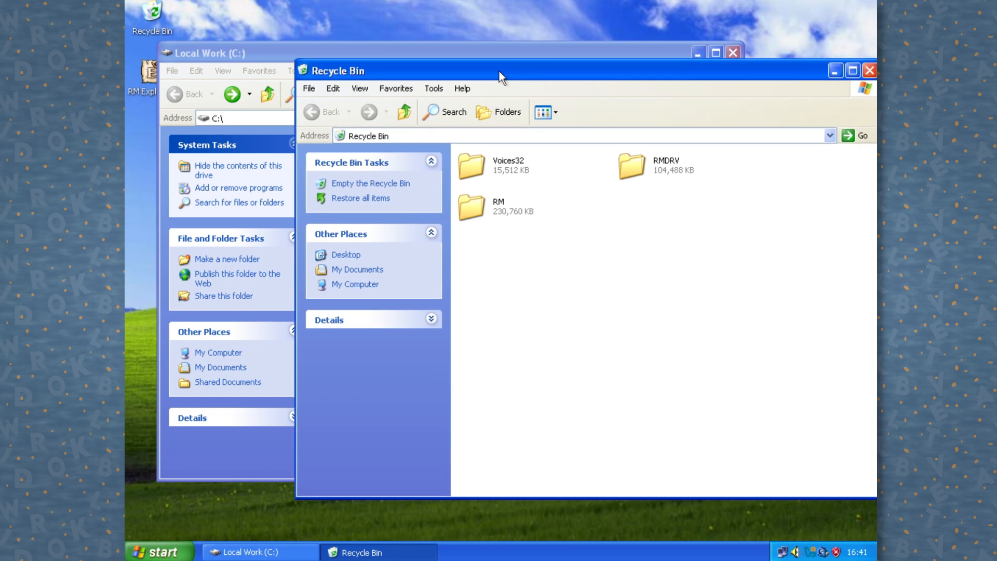
Step: Permanently delete the three folders from the Recycle Bin
left_click_drag(500, 71, 438, 88)
left_click_drag(648, 231, 399, 155)
key("Delete")
left_click(551, 307)
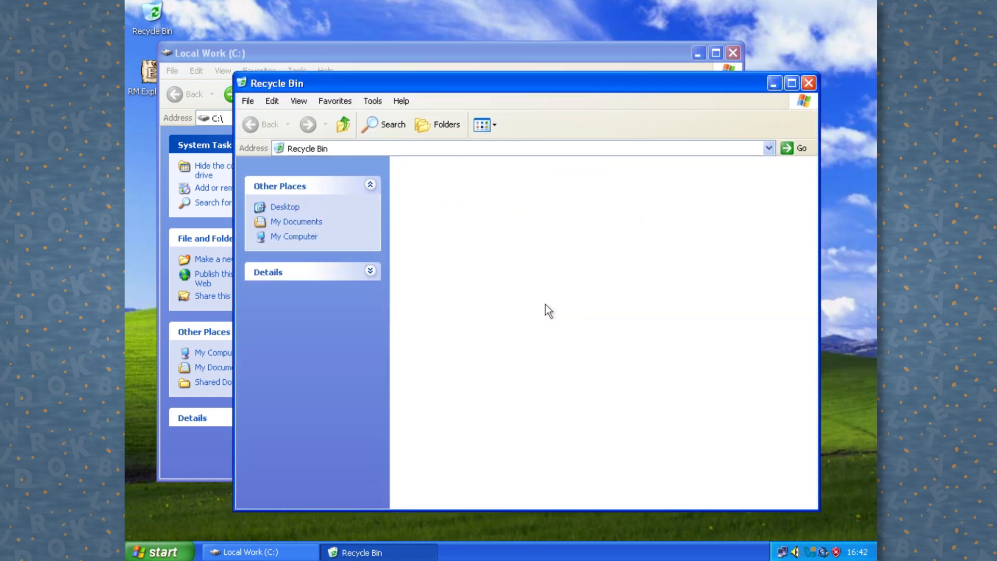
Step: Try the blocked desktop display Properties, then unlock the pupil desktop with the unlock password
right_click(390, 279)
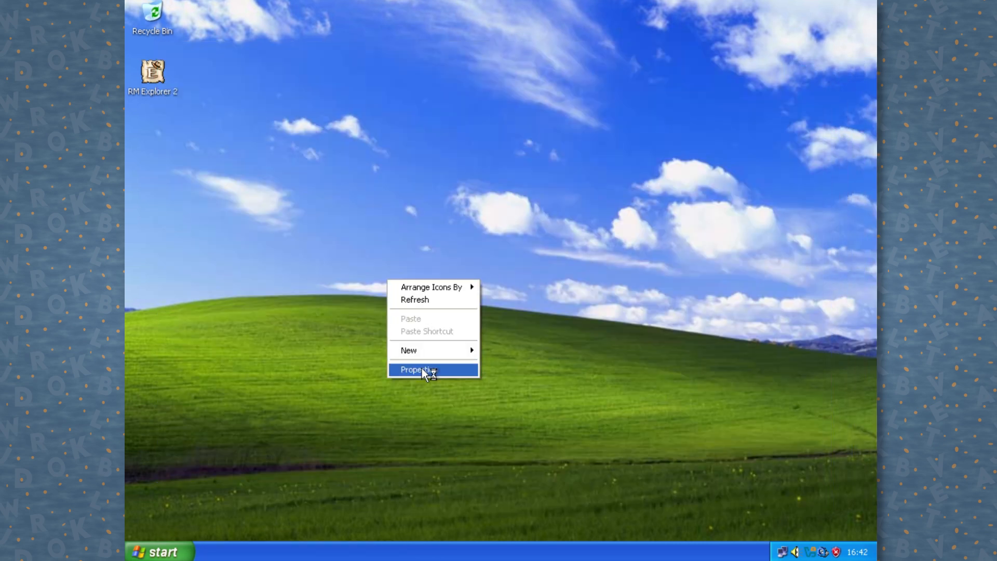
left_click(422, 368)
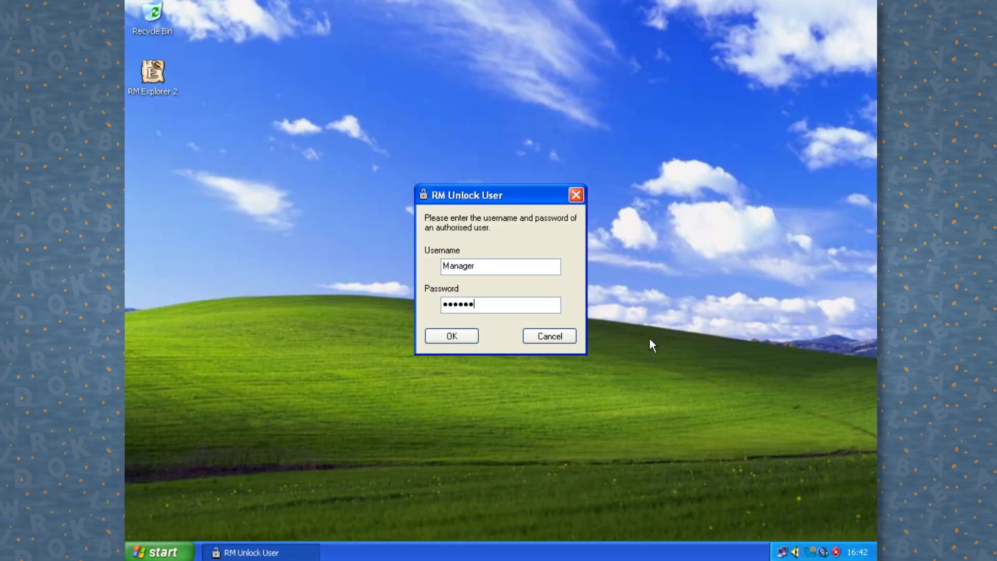
type("••••")
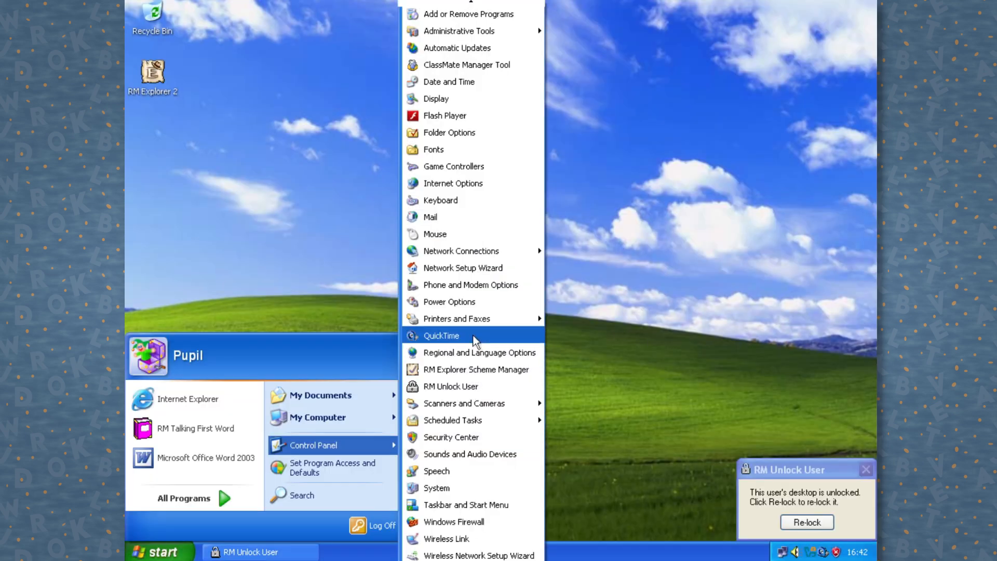
Step: Open Internet Options, then choose the Blue Lace 16 desktop background
left_click(514, 184)
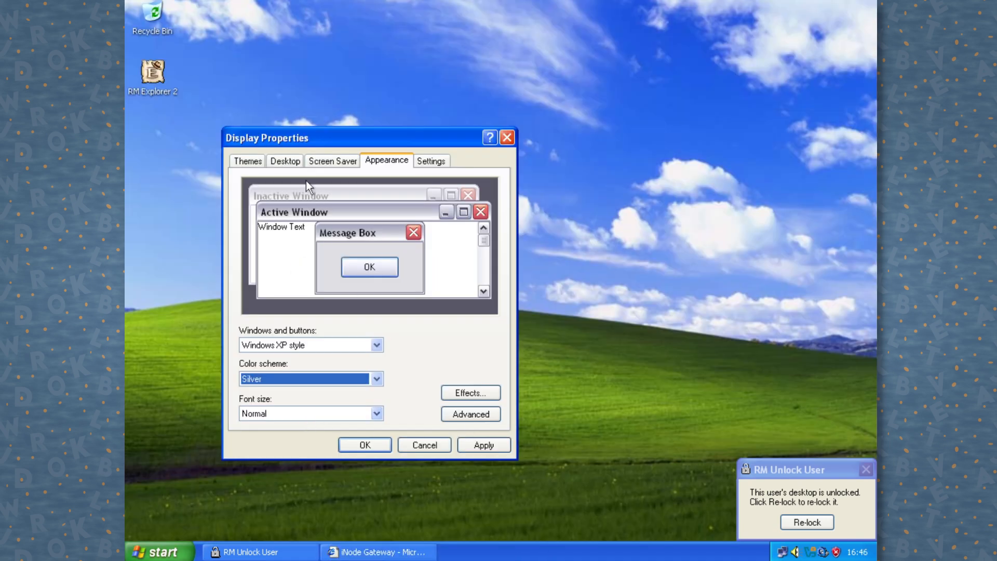
left_click(285, 160)
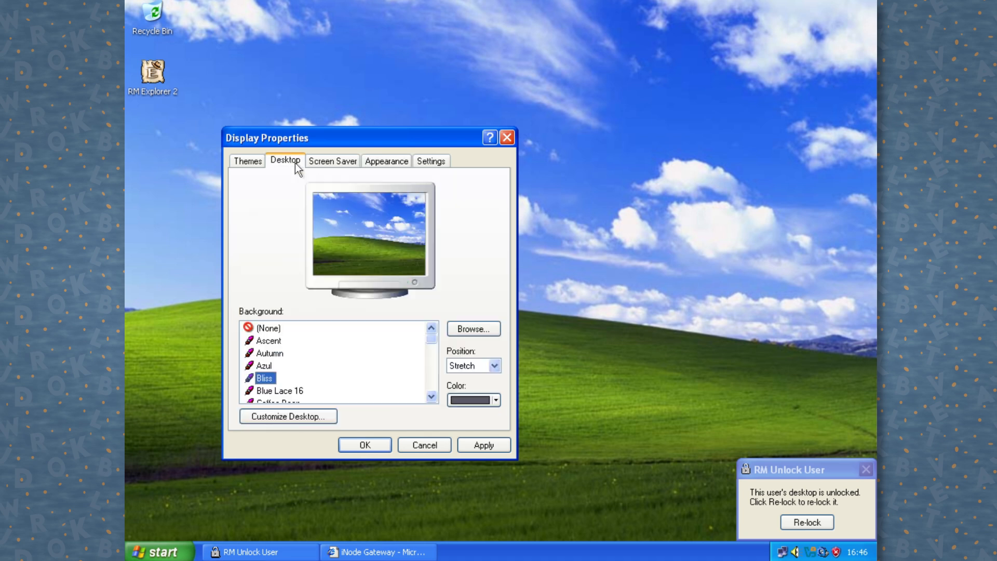
left_click(296, 393)
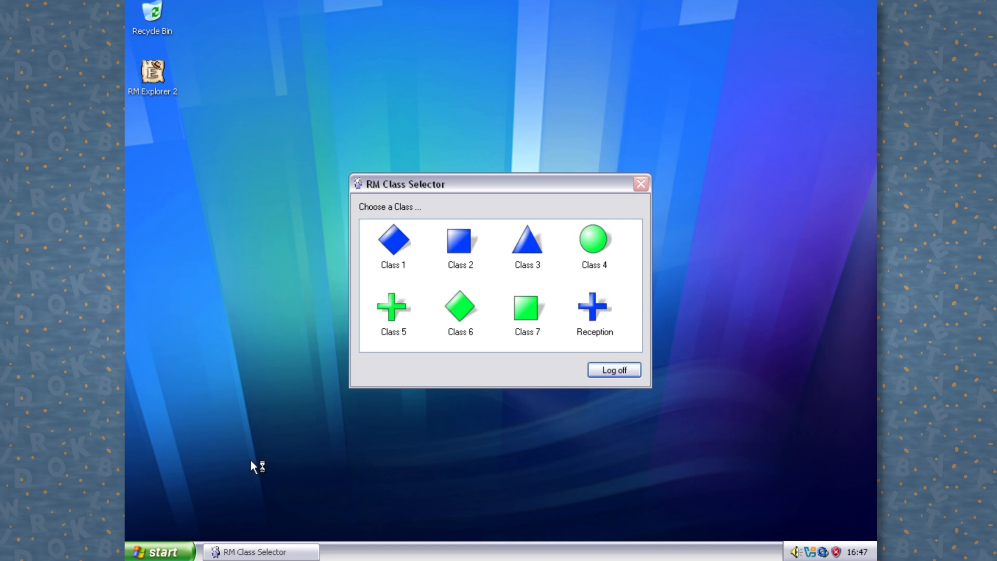
Step: Log off and sign in as Teacher with the teacher password
left_click(165, 551)
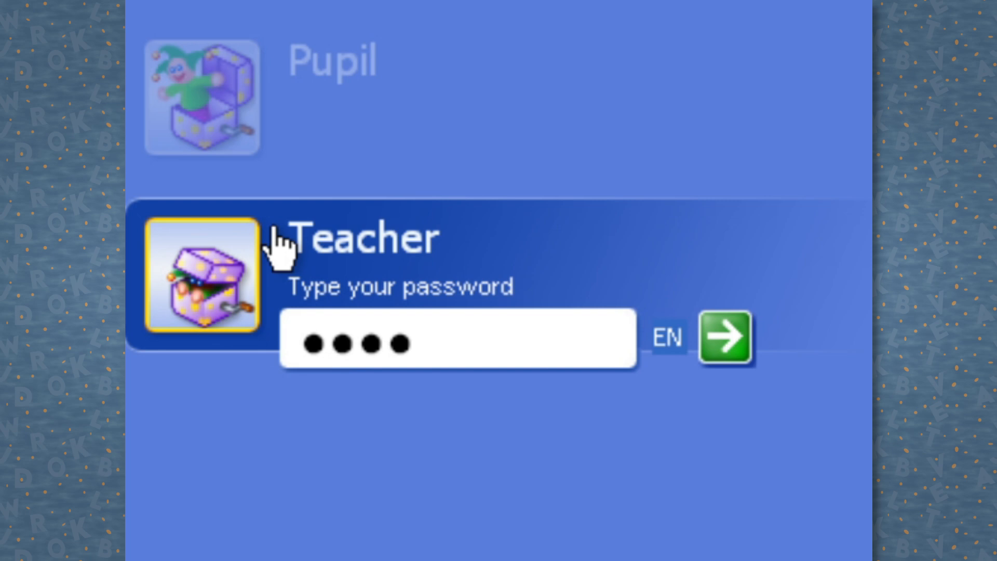
type("aaaa")
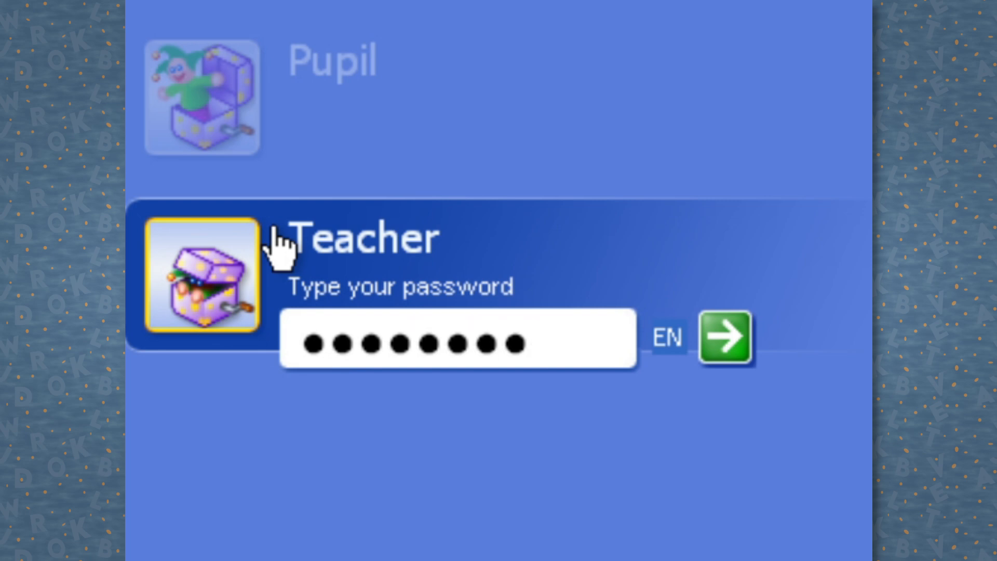
key("Return")
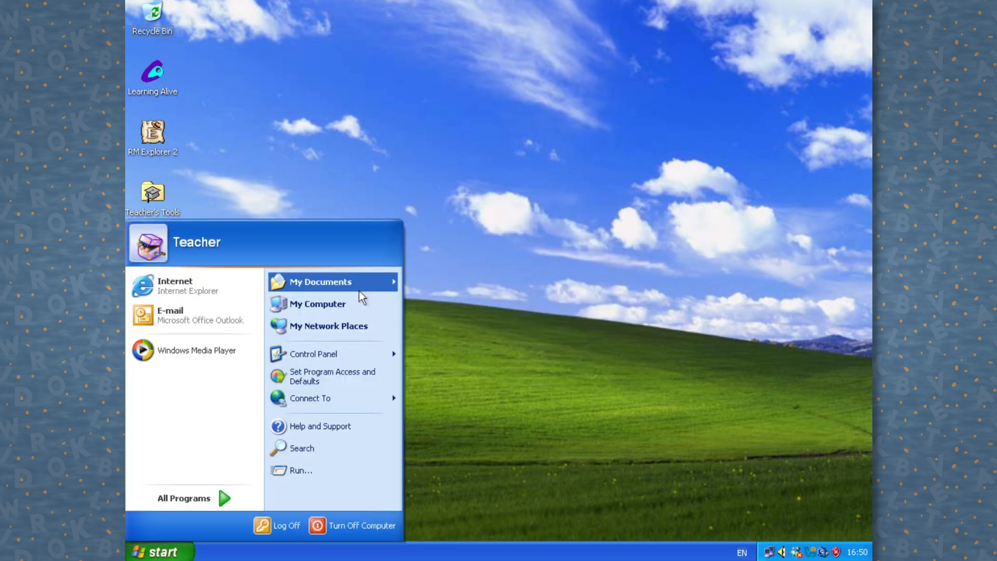
Step: Open My Documents to view ARCHIVE and demo_document, then close it
right_click(359, 291)
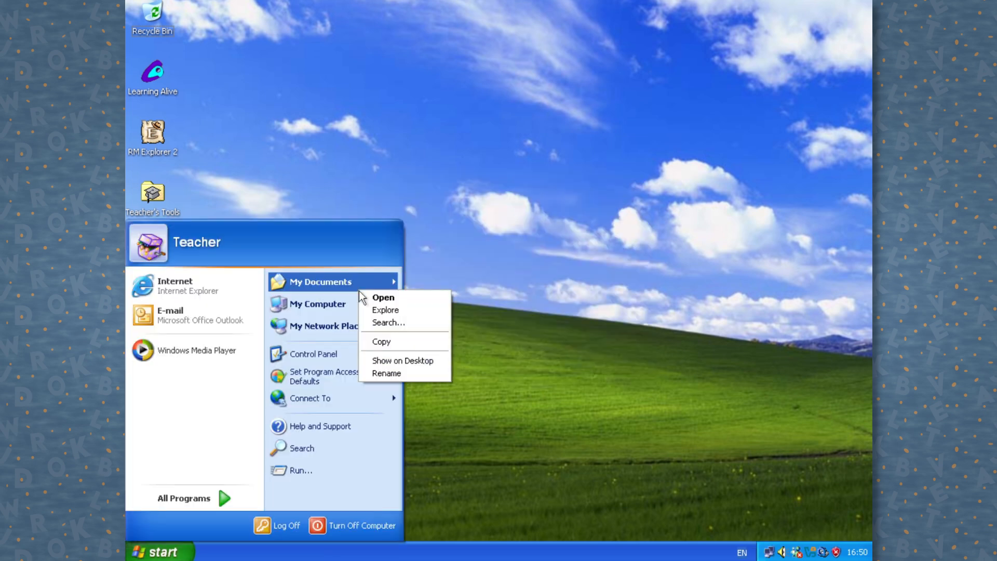
left_click(380, 296)
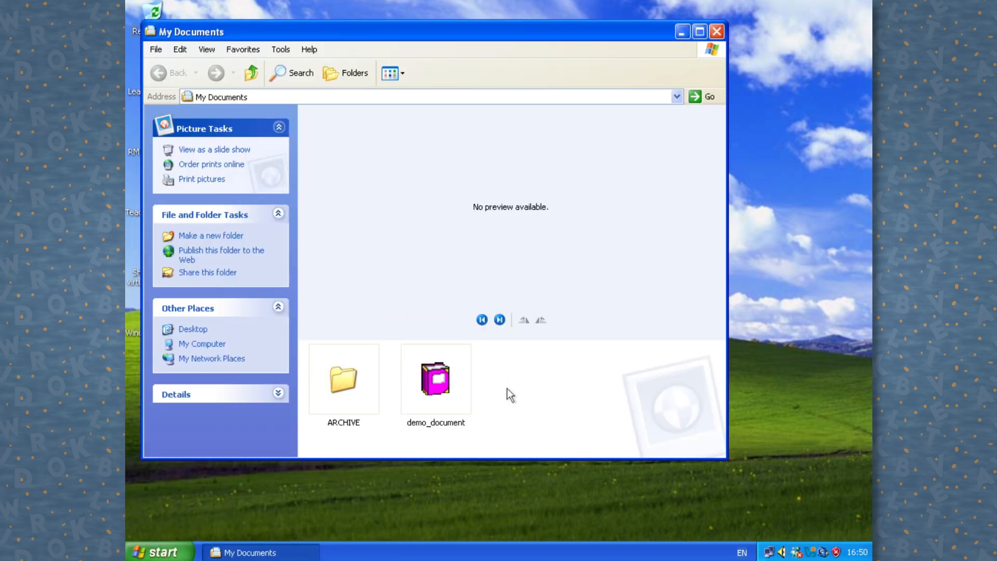
left_click(716, 31)
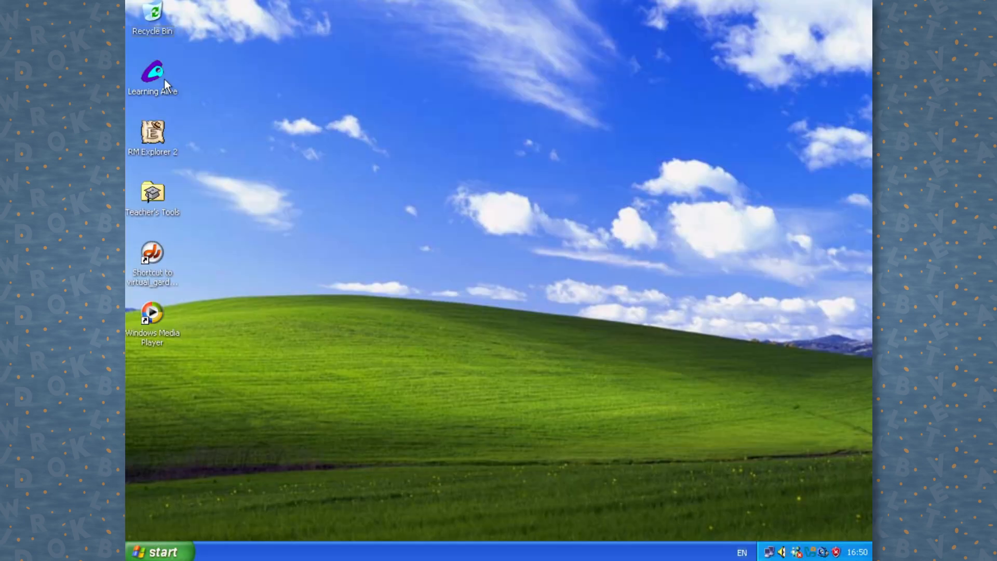
Step: Launch Learning Alive, open Teacher's Tools, and close the Wireless Link settings
double_click(153, 73)
double_click(164, 197)
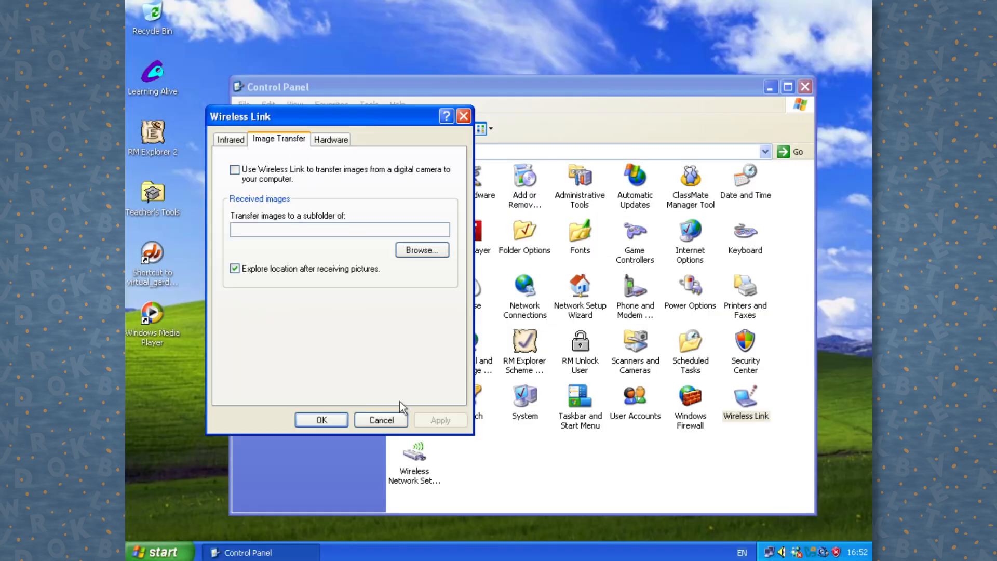
left_click(397, 419)
Step: Look at Network Connections, then go back to Control Panel for the display settings
double_click(524, 290)
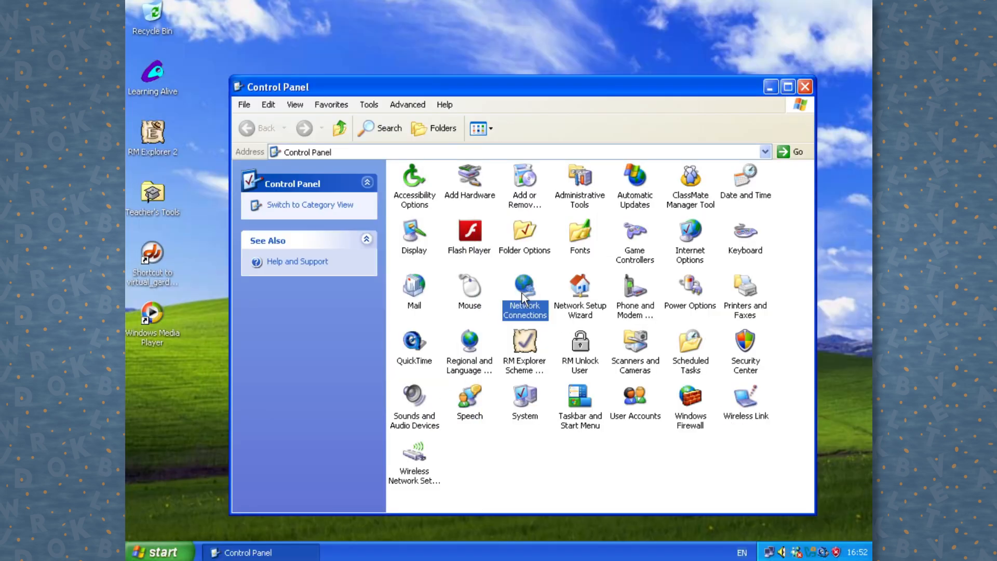
key("BackSpace")
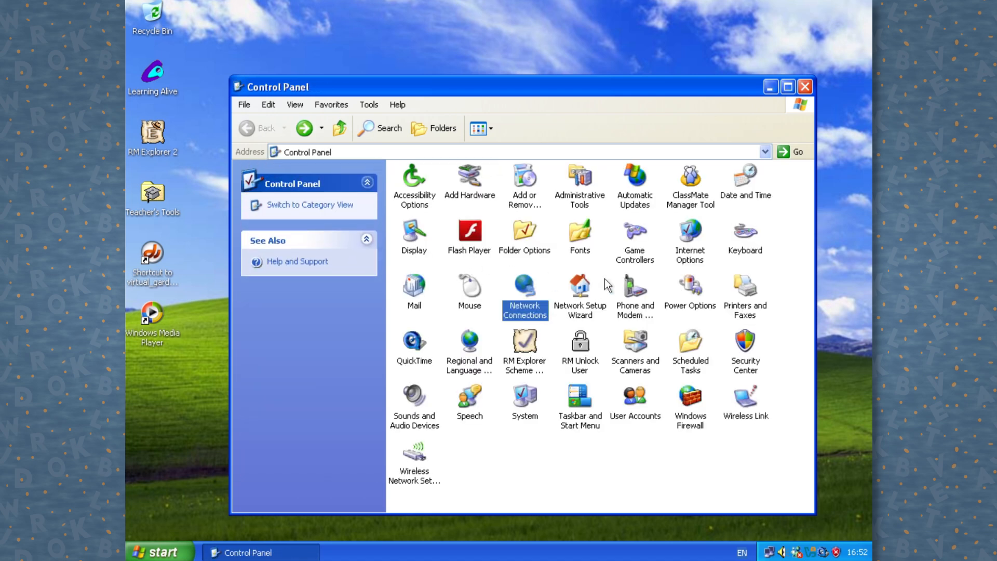
double_click(689, 237)
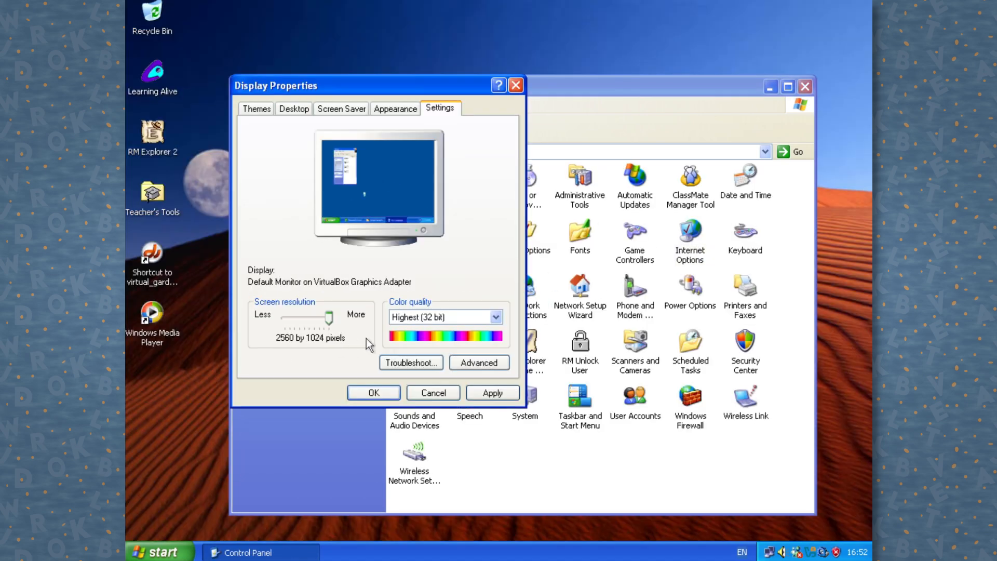
Step: Keep the maximum screen resolution and Highest (32 bit) colour quality
mouse_move(366, 338)
left_mouse_down()
mouse_move(324, 341)
mouse_move(369, 338)
left_mouse_up()
left_click(431, 322)
left_click(432, 322)
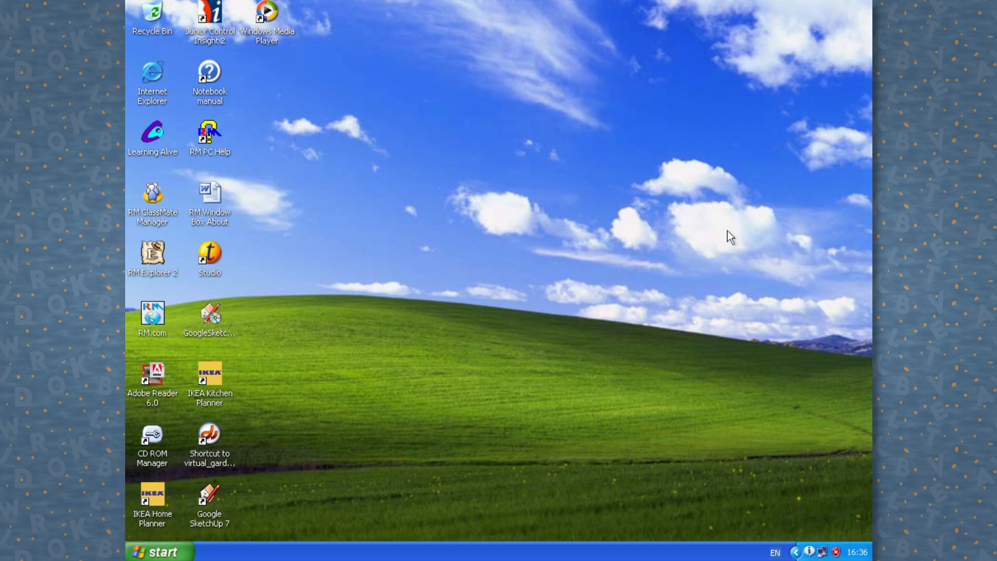
Step: Launch ClassMate Manager and give Class 2 the diamond picture
double_click(156, 215)
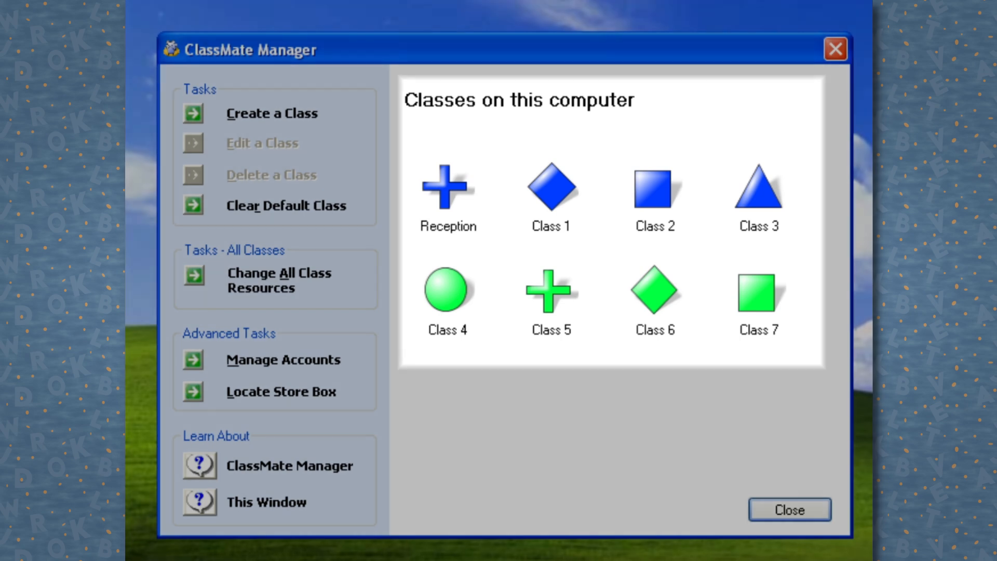
left_click(669, 192)
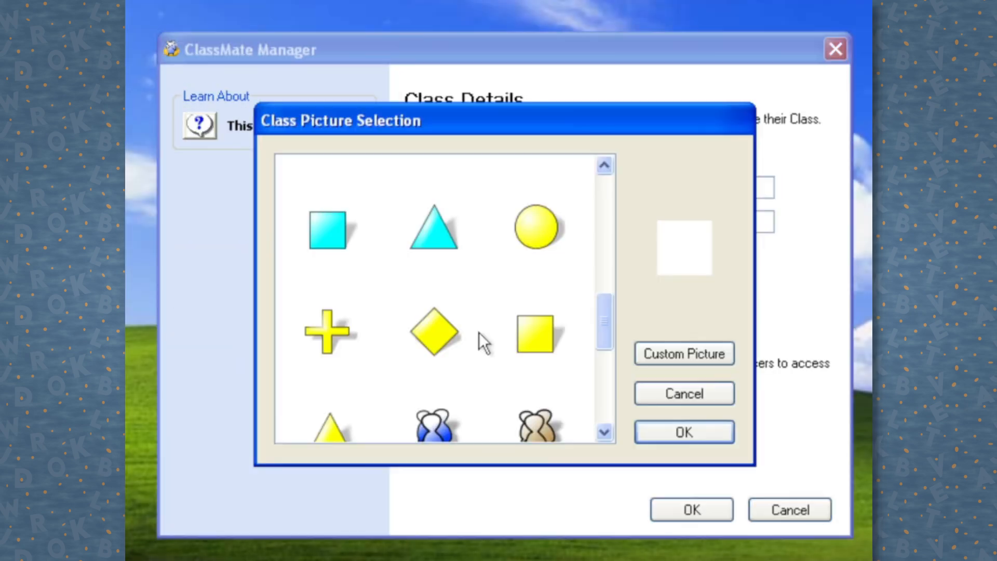
left_click(450, 338)
left_click(654, 435)
Step: Set a Class 2 password and add the virtual_garden shortcut to its resources
type("class2")
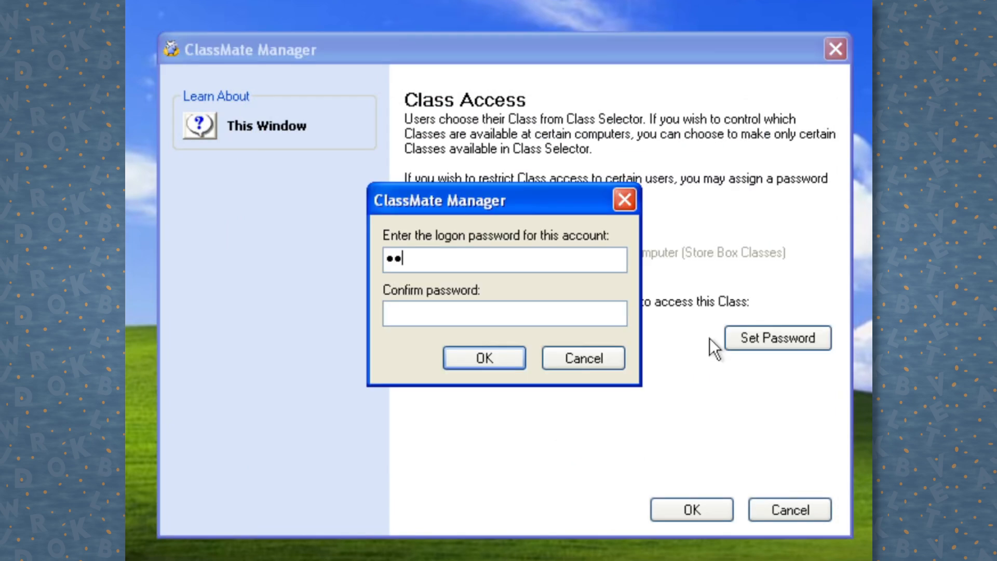
type("ss")
key("Tab")
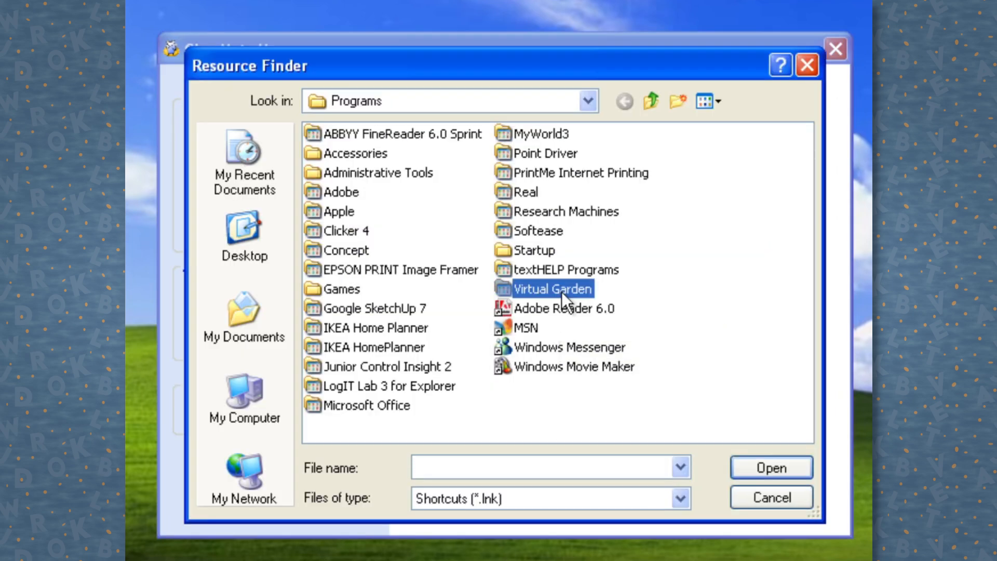
double_click(562, 291)
double_click(392, 155)
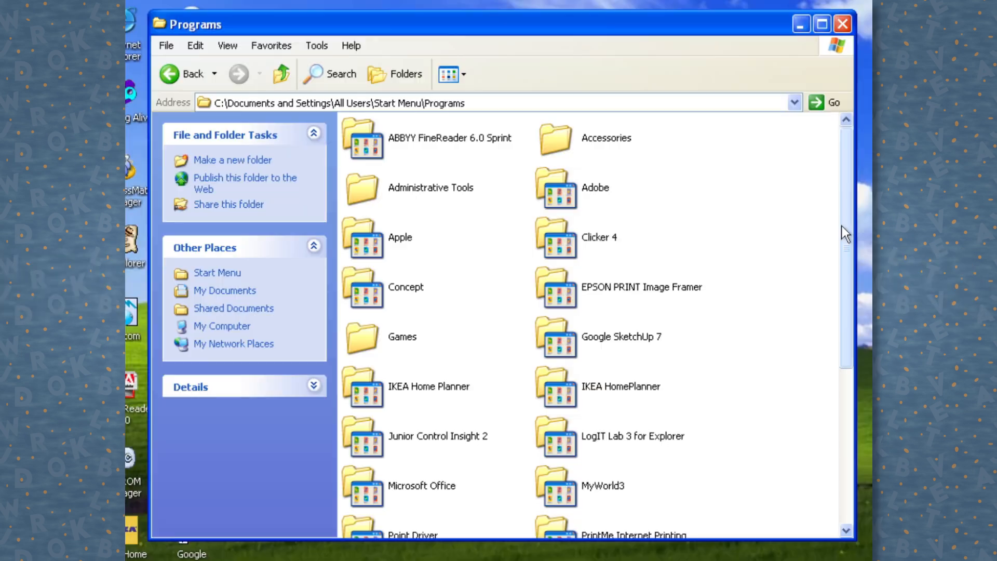
Step: Create class 'Demonstration' with description 'This' and require a password to enter it
left_click_drag(842, 225, 854, 390)
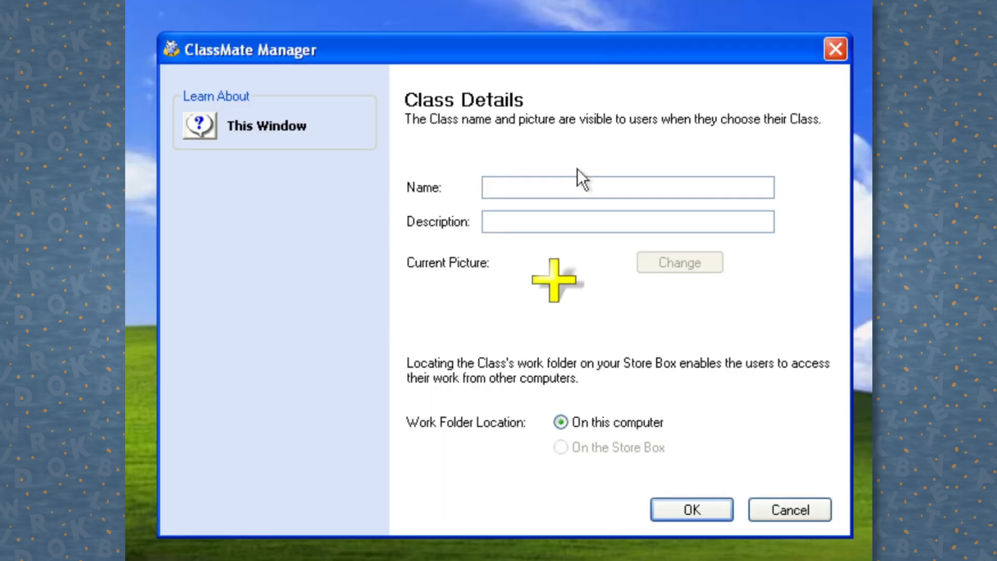
type("Demonstration")
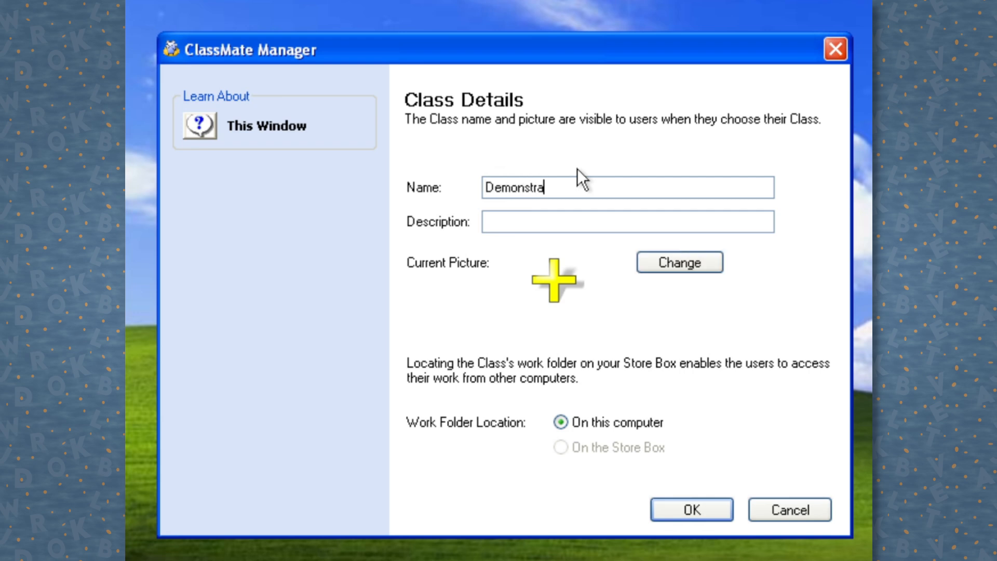
key("Tab")
type("This")
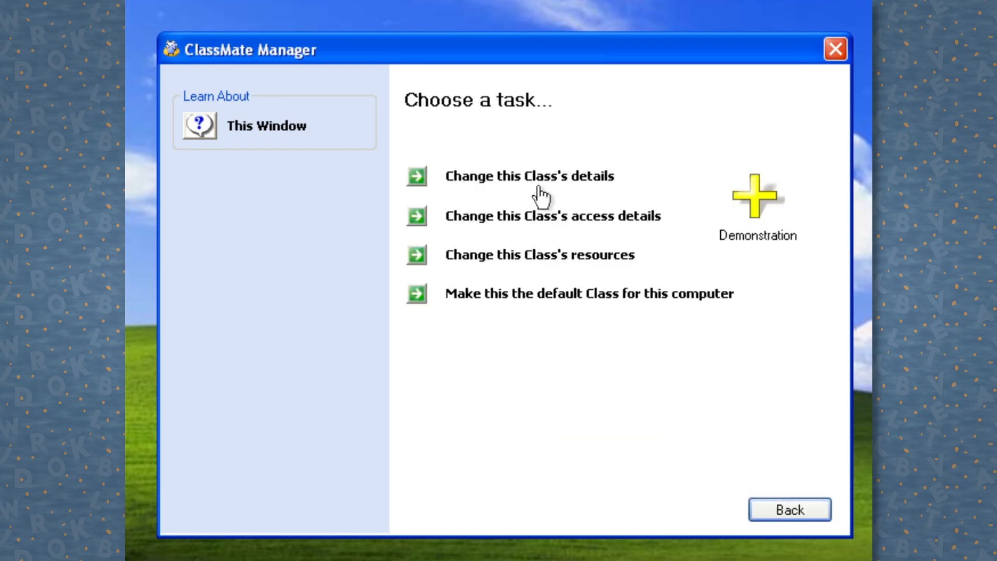
left_click(549, 217)
left_click(571, 300)
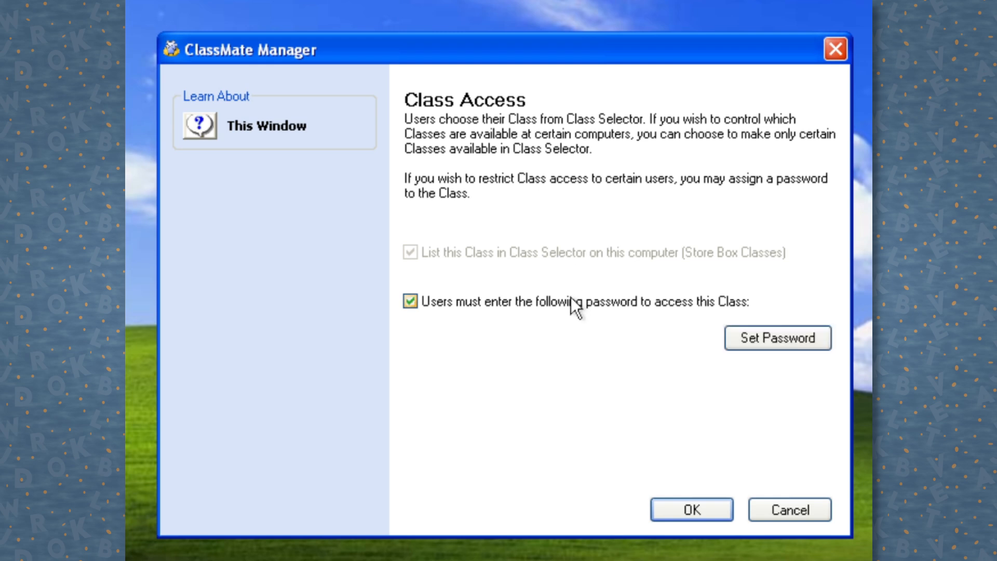
left_click(728, 342)
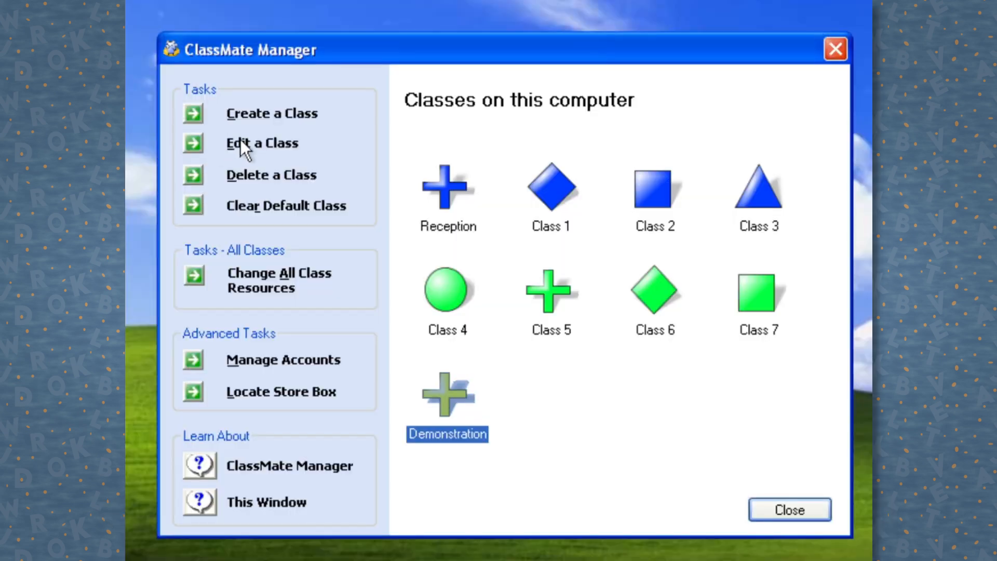
Step: Delete the Demonstration class
left_click(246, 142)
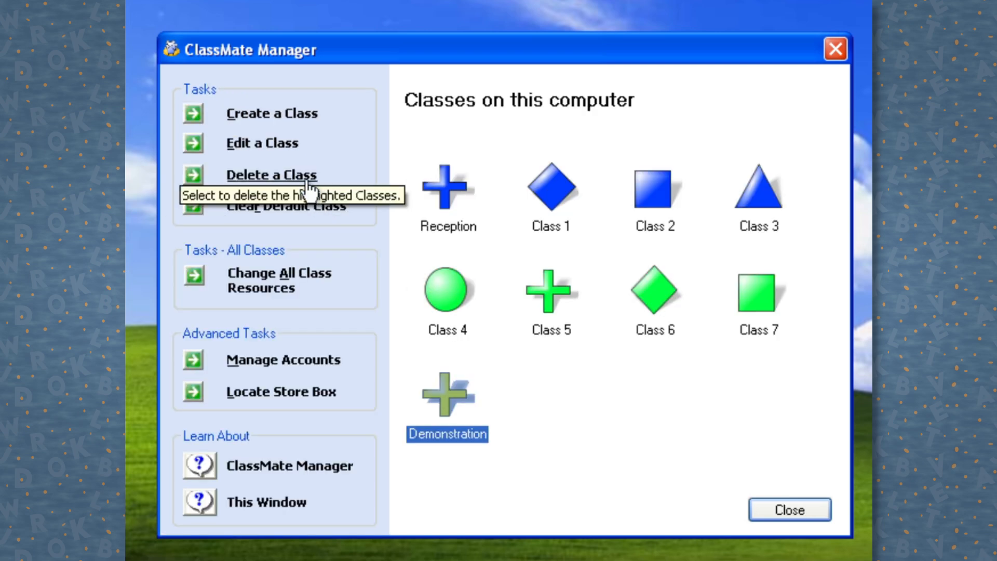
left_click(306, 179)
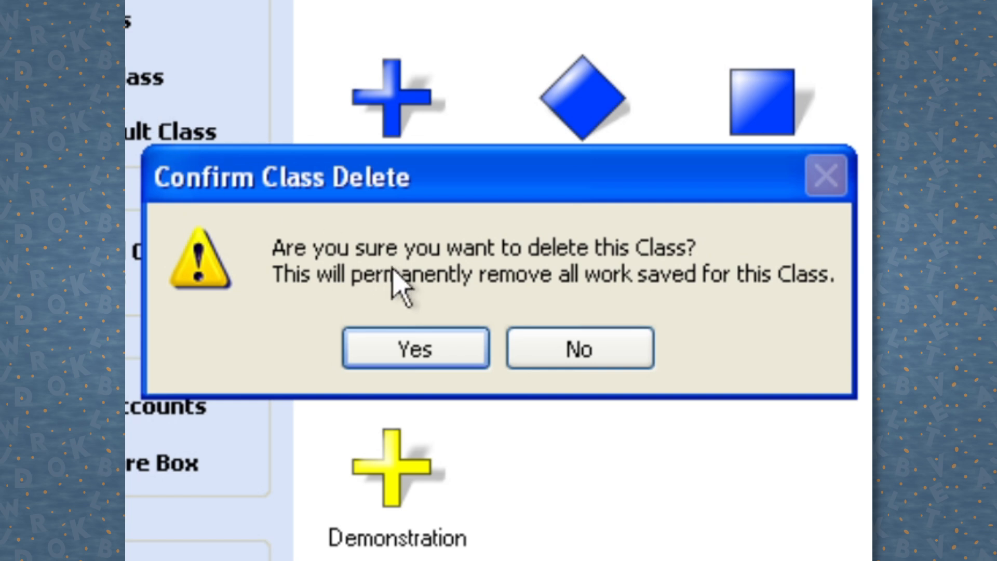
left_click(410, 344)
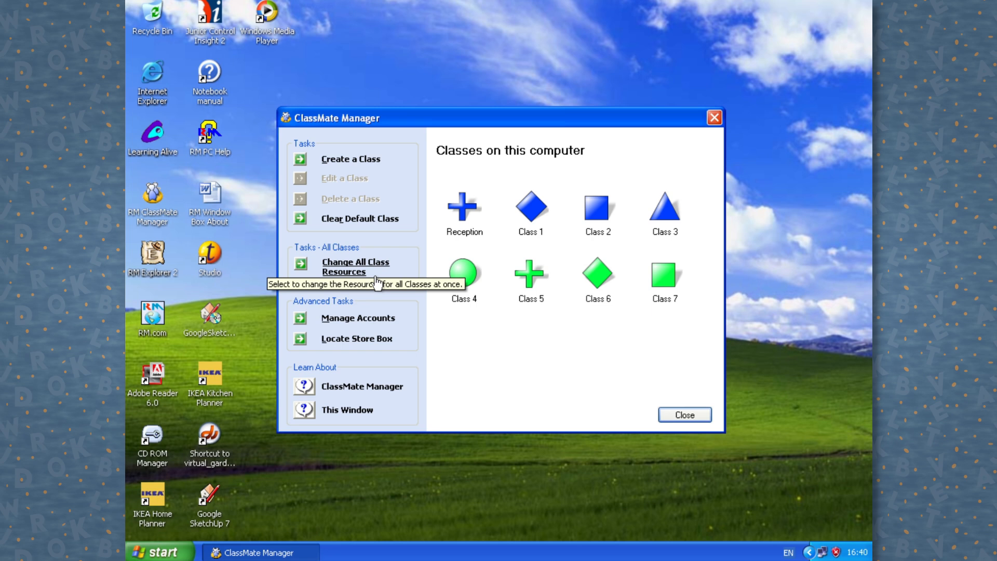
Step: Review resources shared by all classes, cancel importing, and show the Data Logging & Control set
left_click(156, 298)
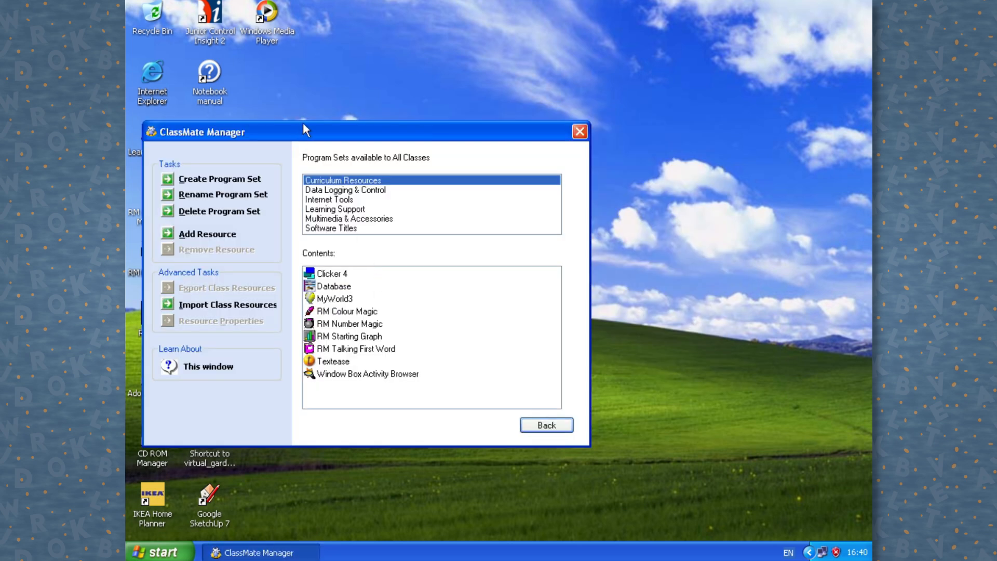
left_click_drag(300, 122, 461, 128)
left_click(405, 312)
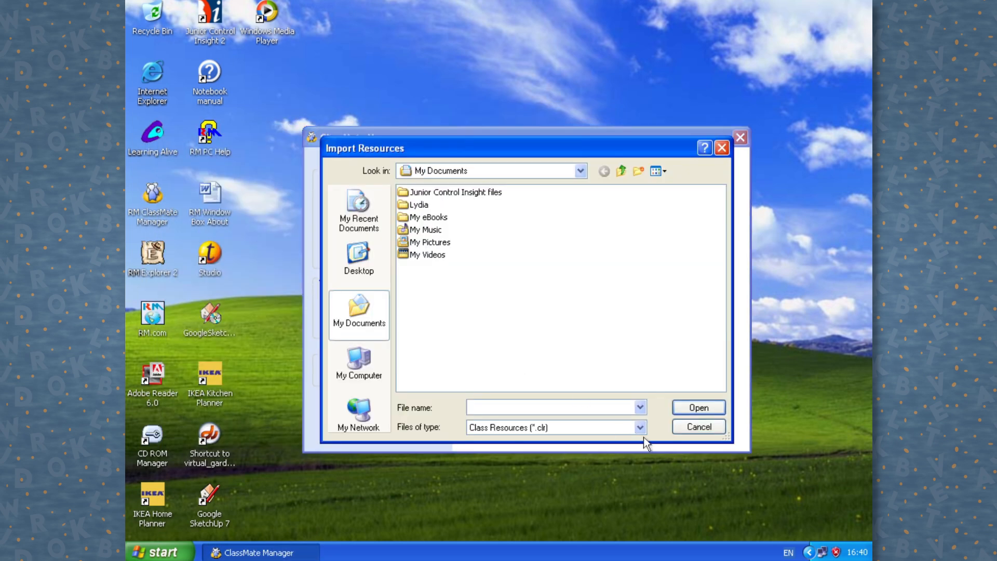
left_click(699, 427)
left_click(505, 198)
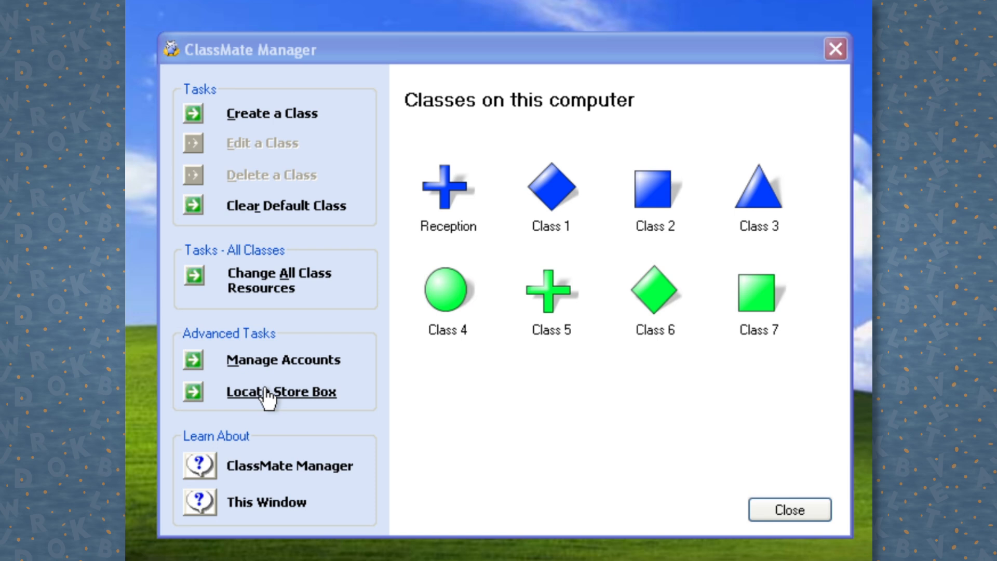
Step: Search the network for the Store Box, then start and cancel adding an account
left_click(454, 376)
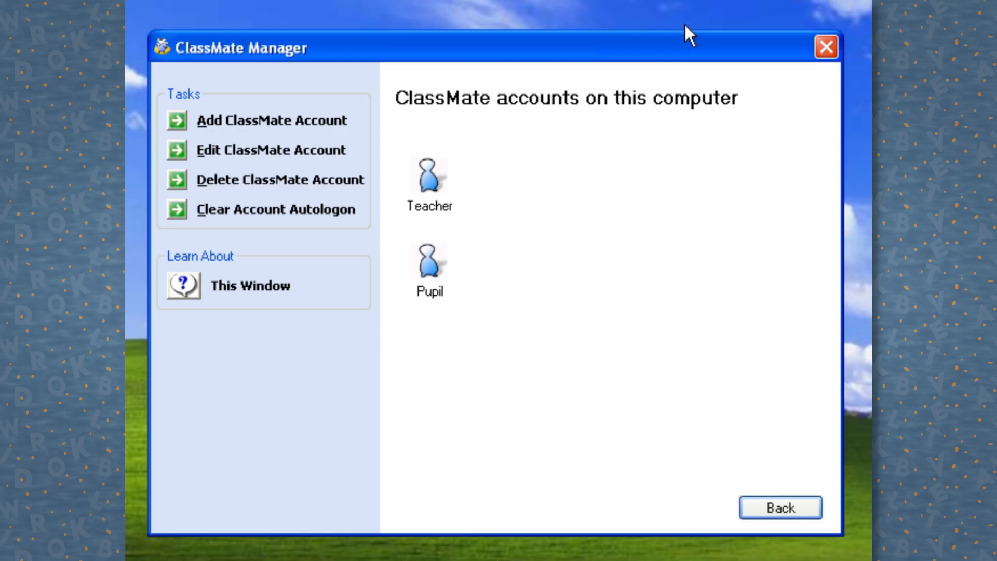
left_click(316, 119)
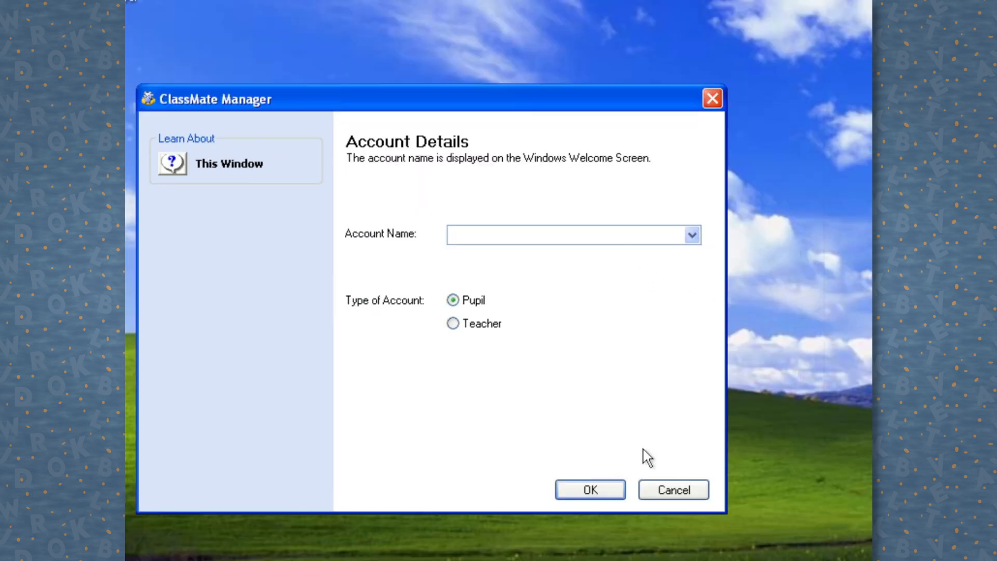
left_click(669, 499)
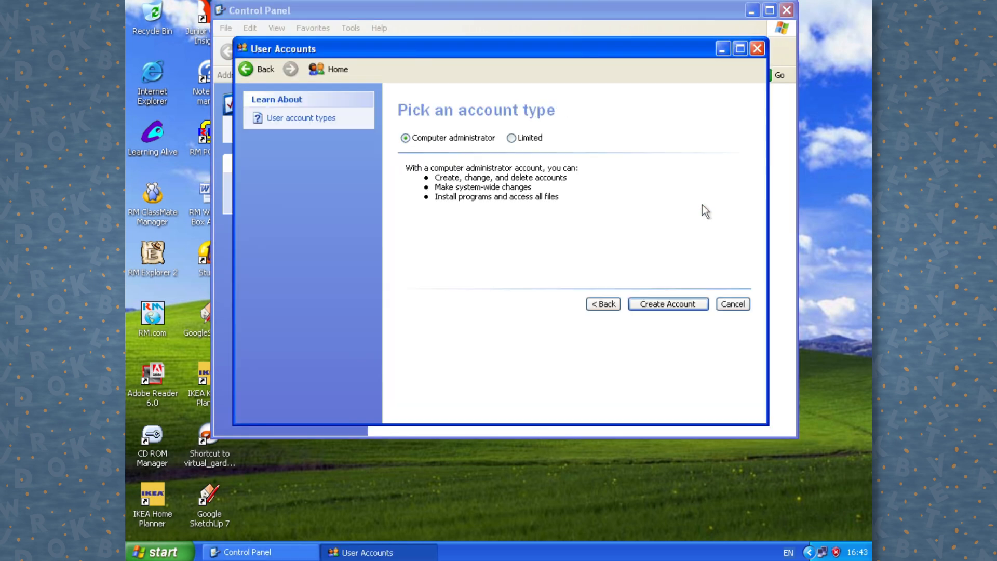
Step: Add Demo Account as a new ClassMate account with the Pupil account type
mouse_move(534, 143)
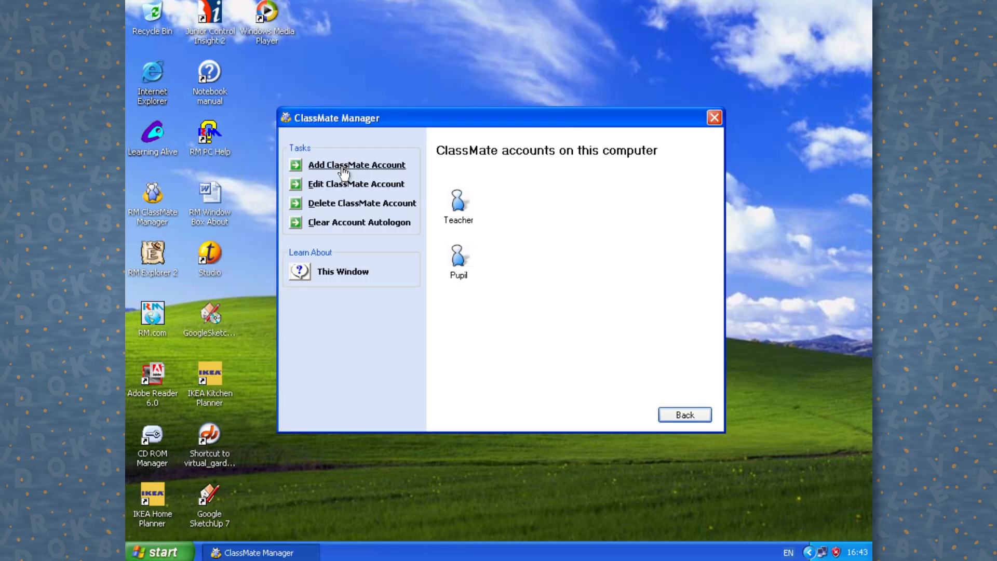
left_click(342, 165)
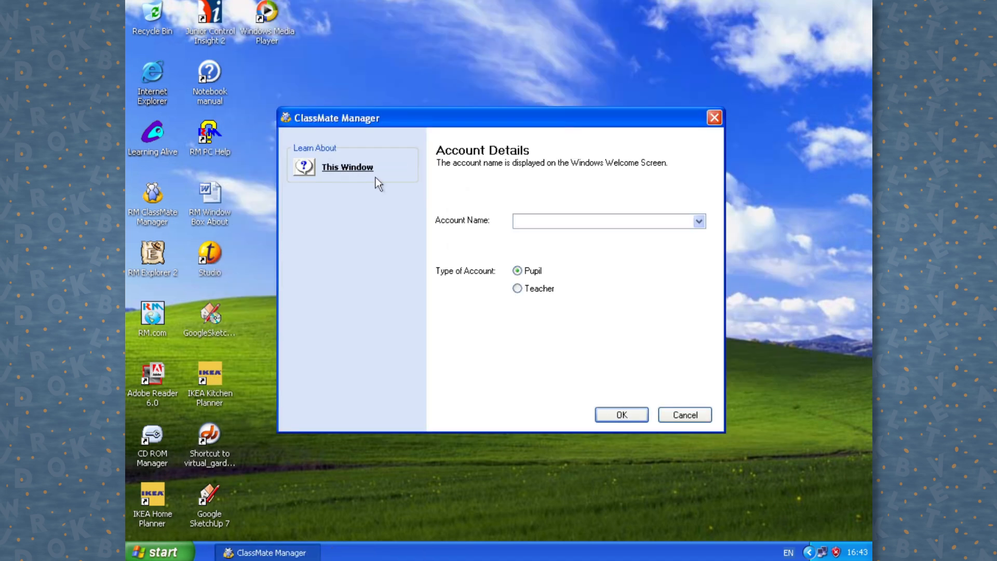
left_click(568, 218)
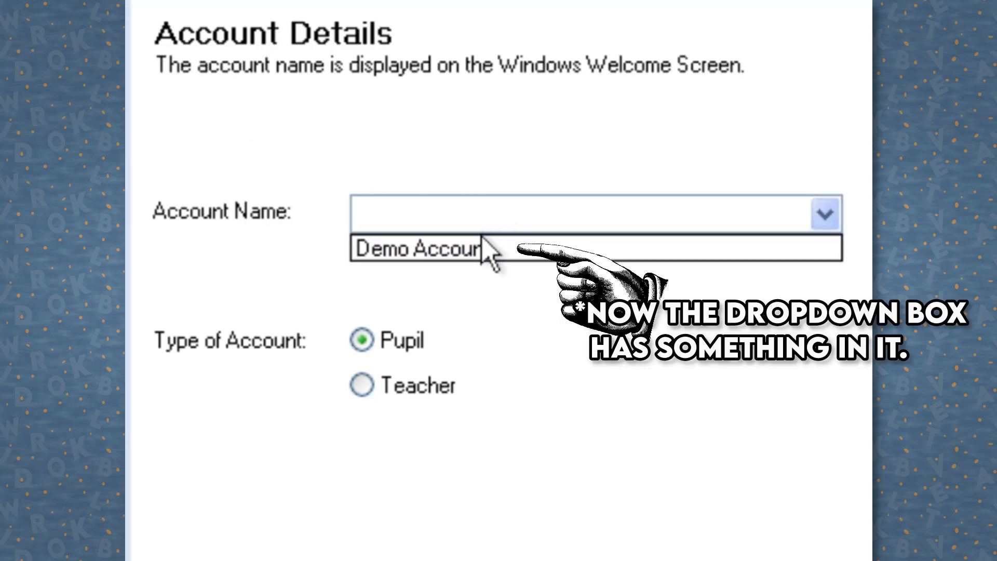
left_click(482, 240)
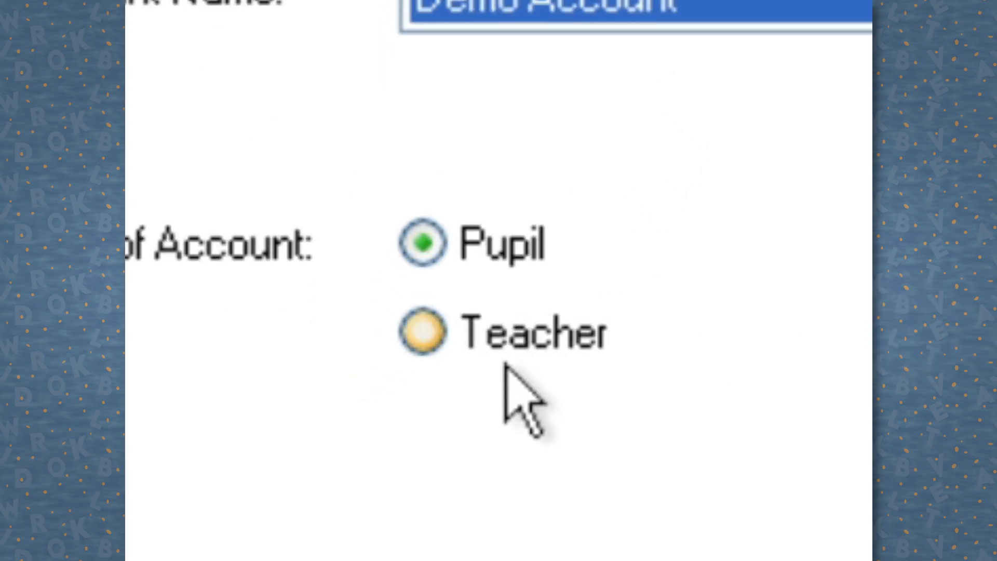
left_click(499, 332)
left_click(491, 254)
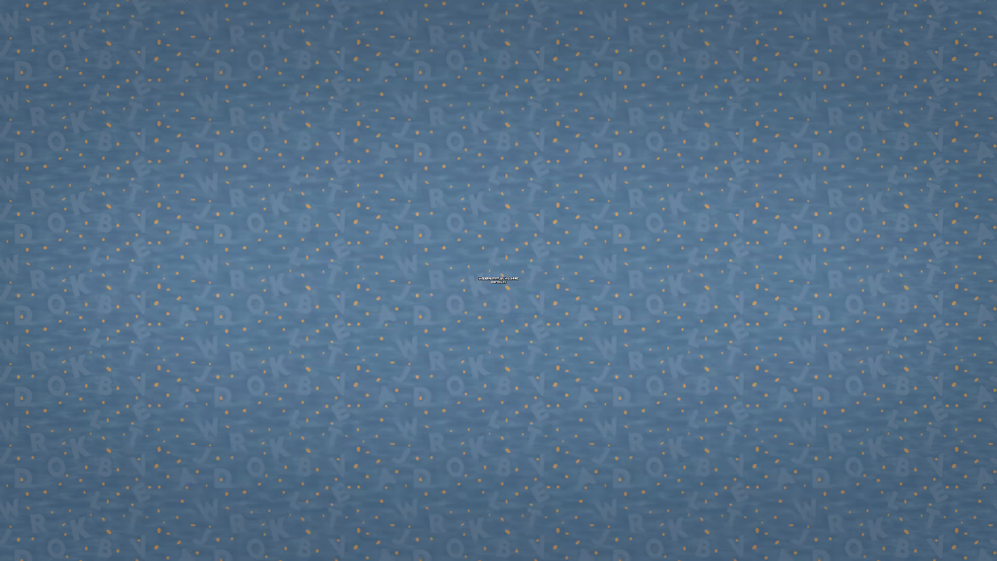